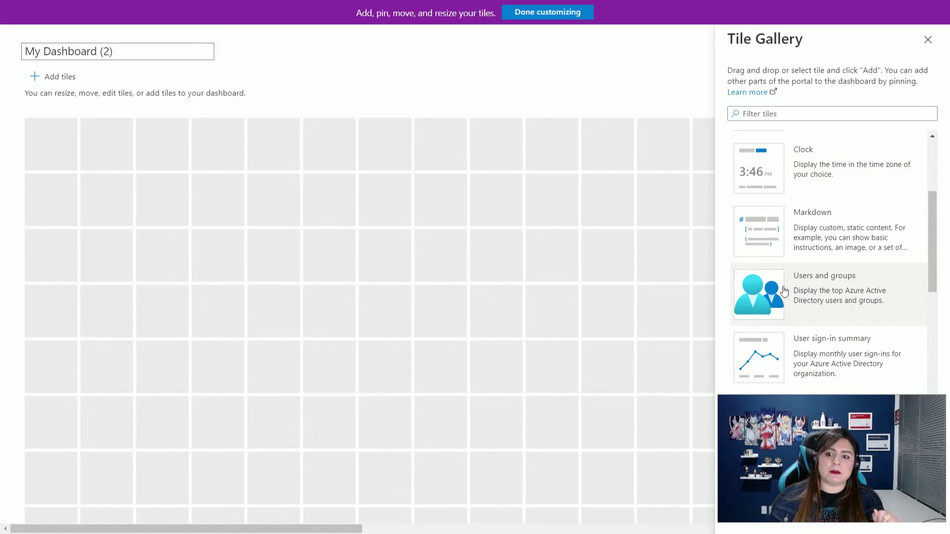
# Close the tile gallery and finish customizing My Dashboard (2) without adding any tiles.
pyautogui.scroll(-1, 871, 305)
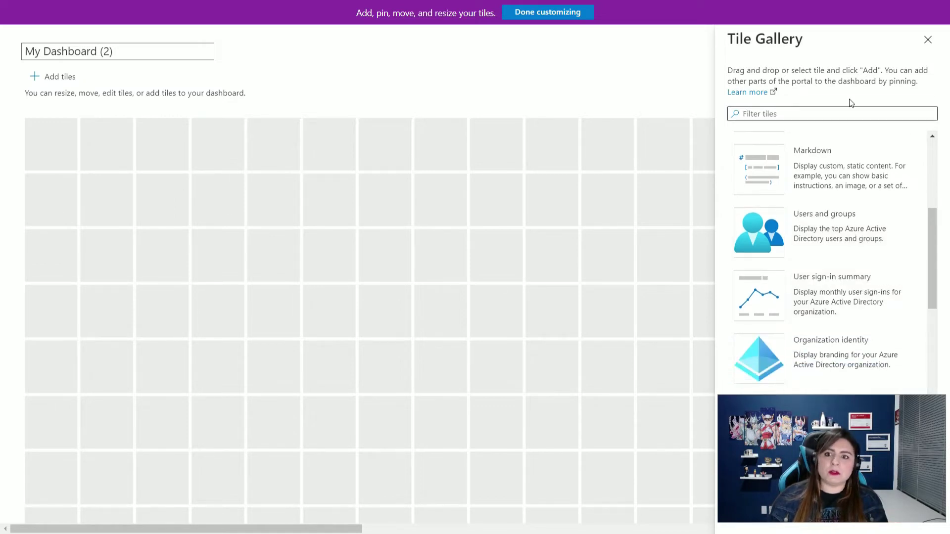
pyautogui.click(928, 39)
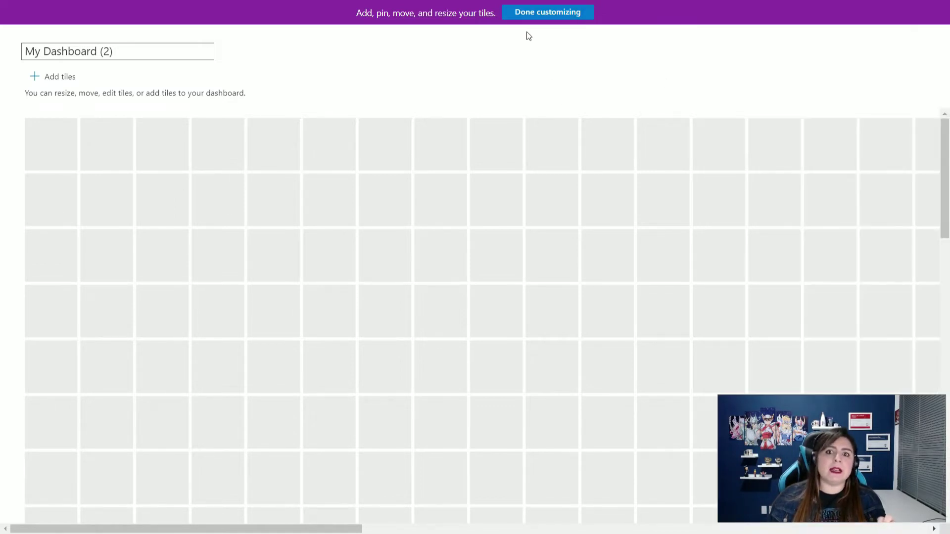
pyautogui.click(522, 14)
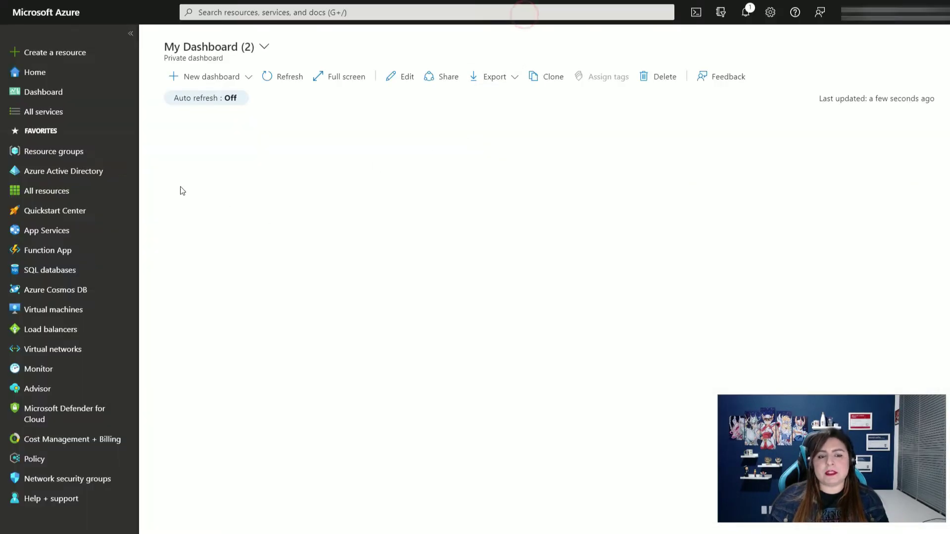
# Switch to the dashboard named My Dashboard and check the list of available dashboards.
pyautogui.click(264, 49)
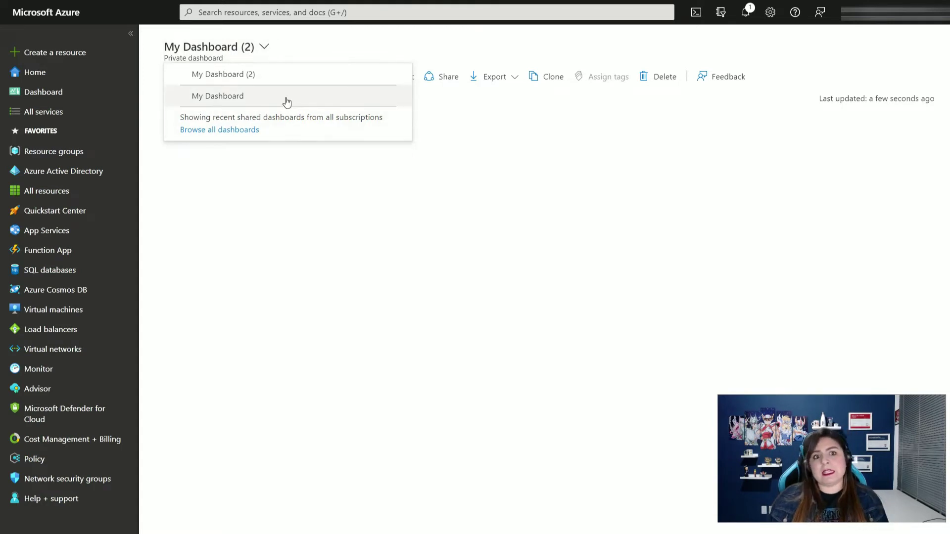
pyautogui.click(248, 100)
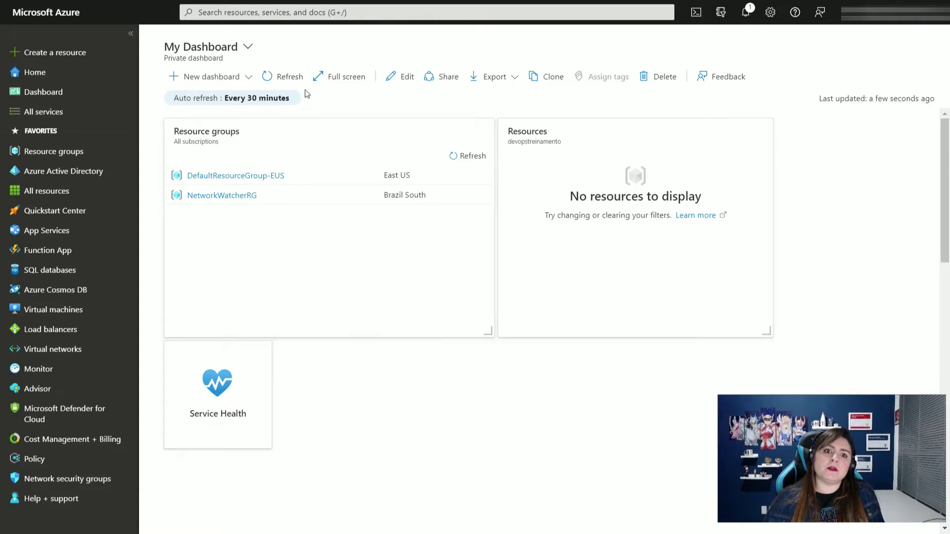
pyautogui.click(249, 47)
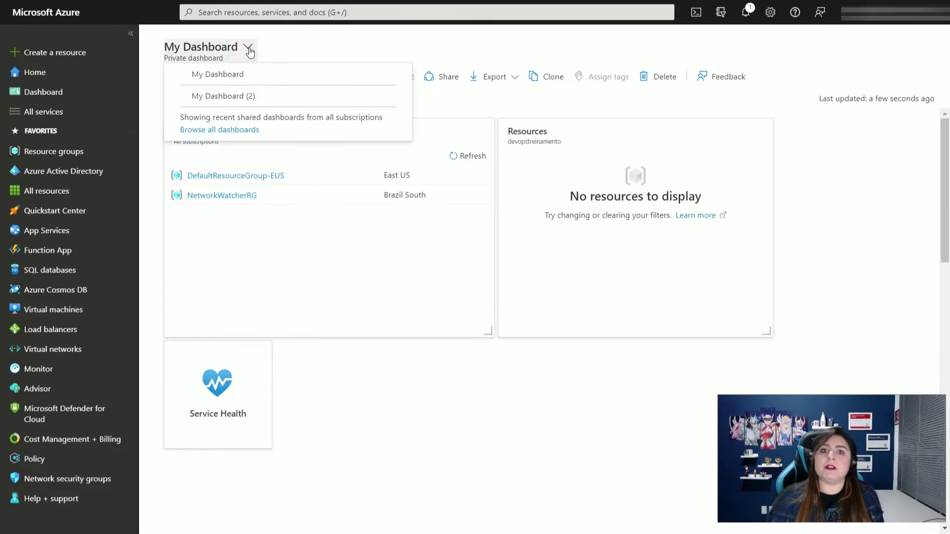
pyautogui.click(443, 456)
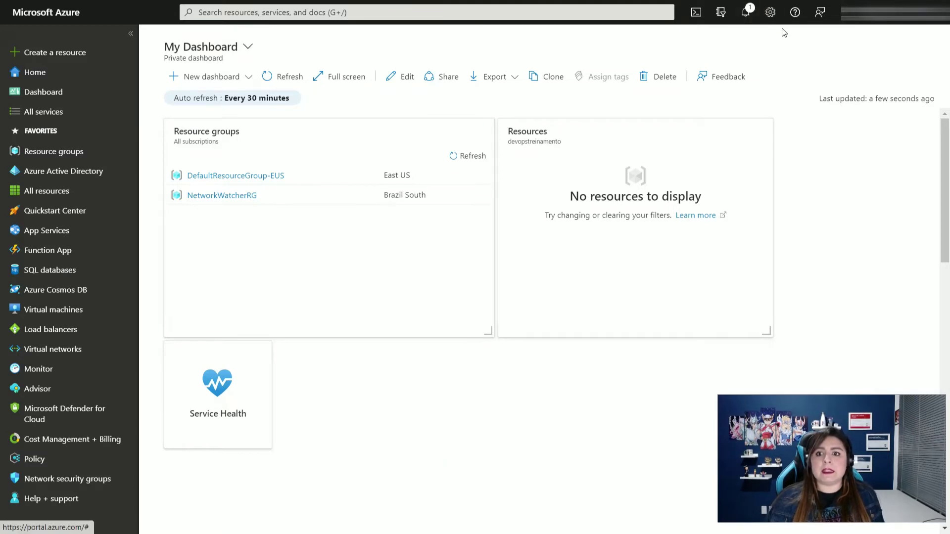
# Review the portal notifications and close them.
pyautogui.click(746, 12)
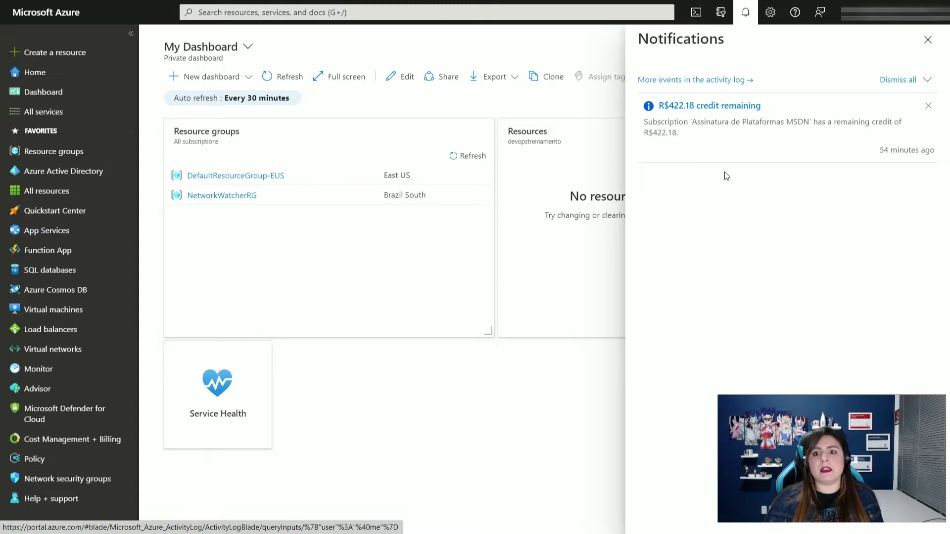
pyautogui.click(927, 39)
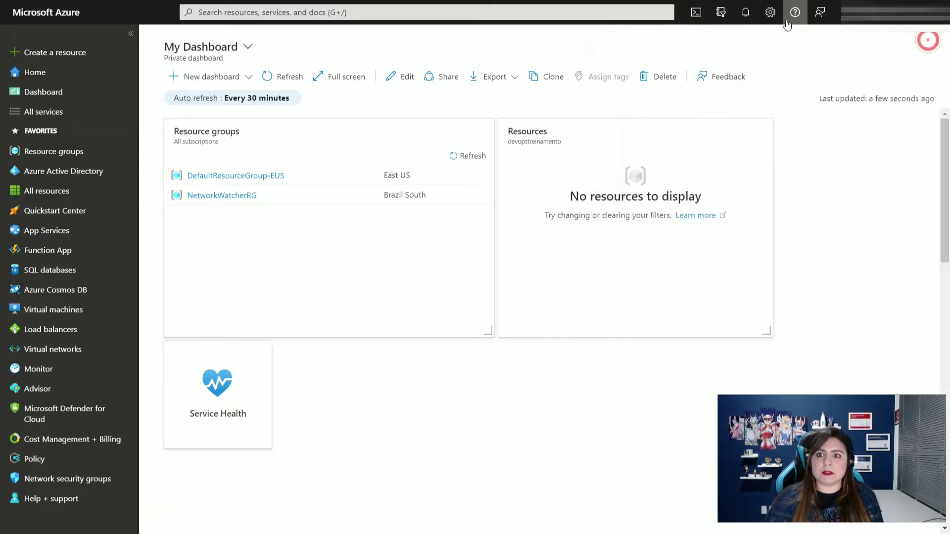
# Open the portal settings and review the menu behavior, theme and startup page options under Appearance + startup views.
pyautogui.click(768, 15)
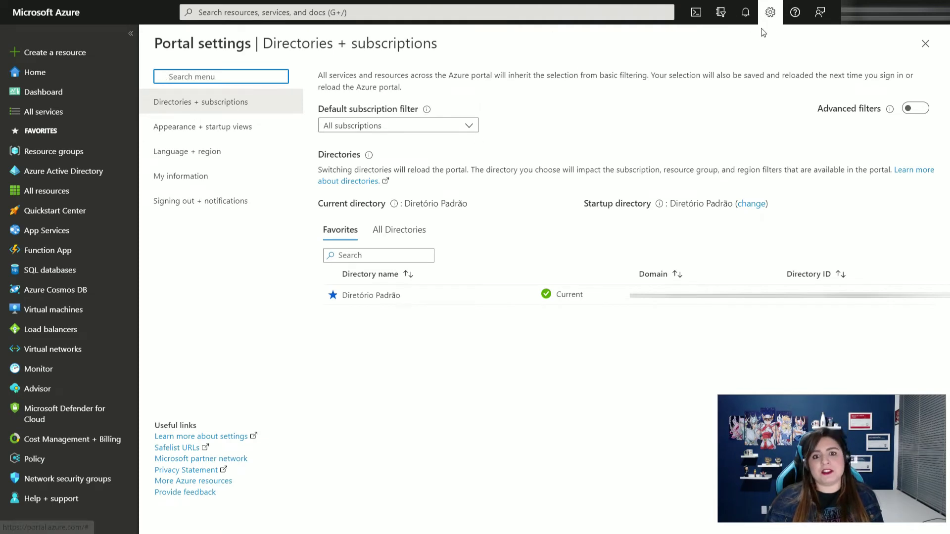
pyautogui.click(179, 127)
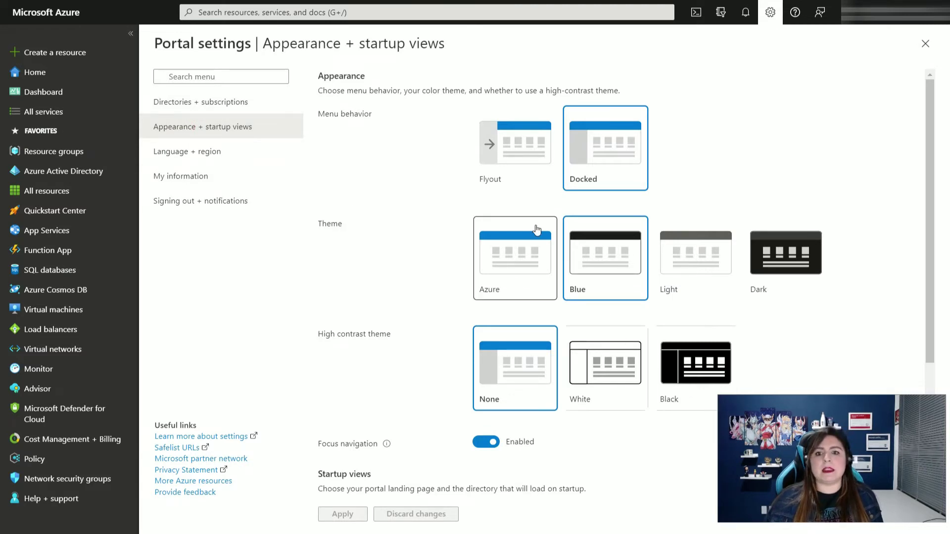
pyautogui.scroll(-3, 520, 243)
pyautogui.scroll(3, 640, 227)
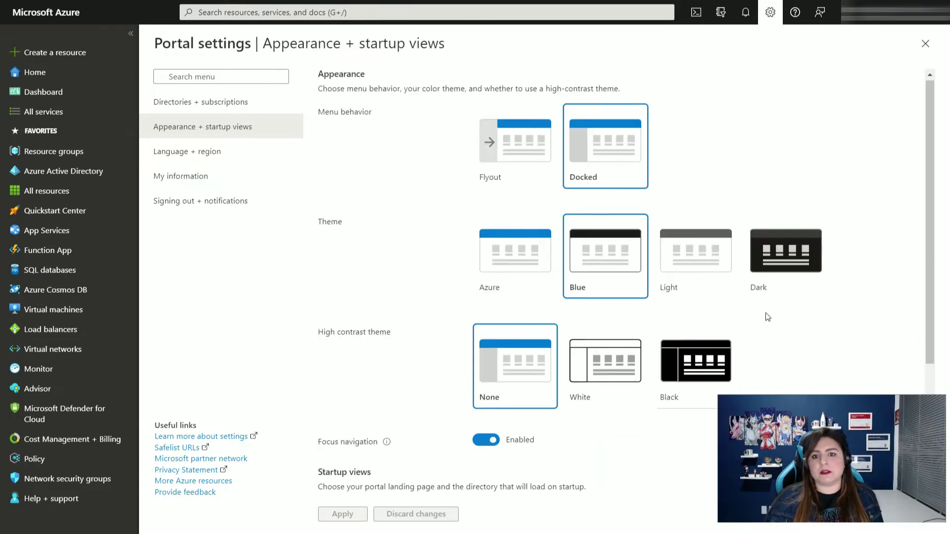
pyautogui.scroll(-3, 552, 196)
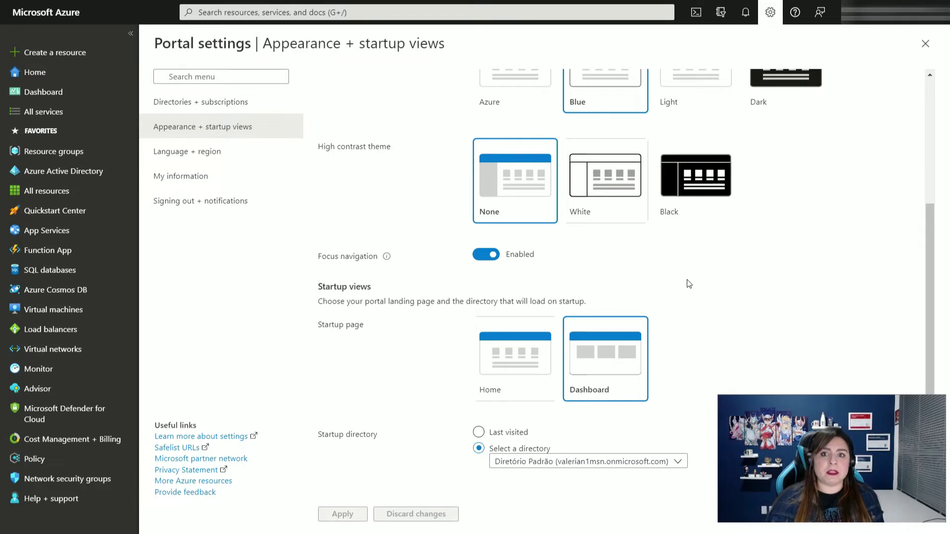
pyautogui.scroll(3, 687, 283)
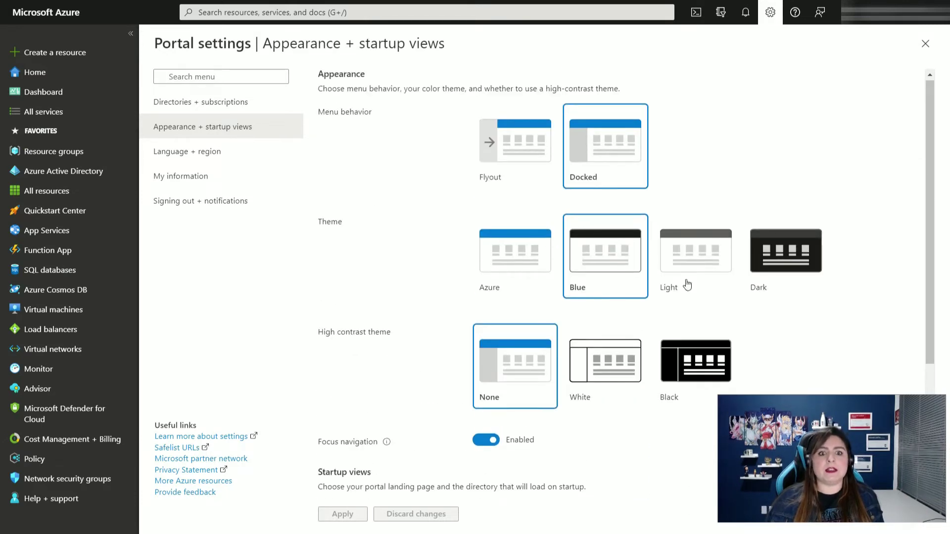
# Review the Language + region settings, including the regional format choices, without changing them.
pyautogui.click(208, 156)
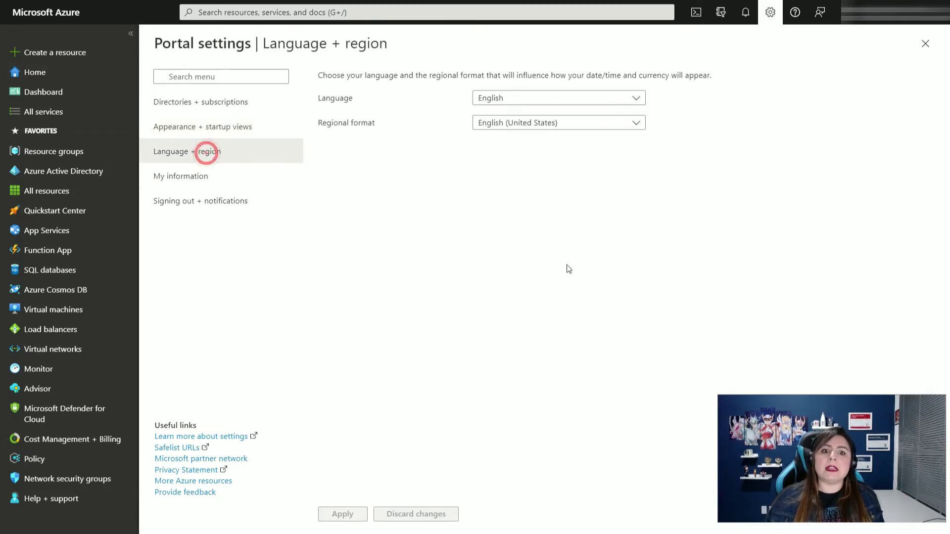
pyautogui.click(551, 98)
pyautogui.click(778, 216)
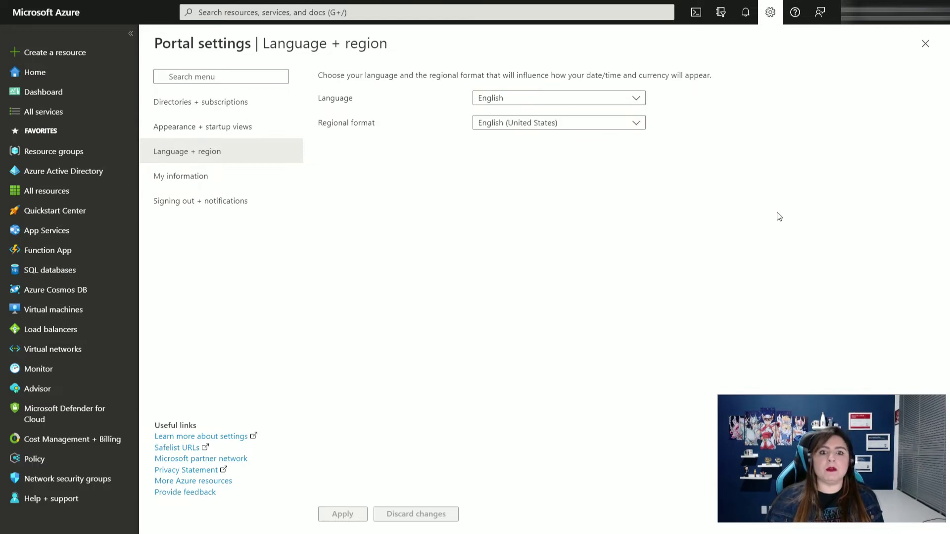
pyautogui.click(556, 125)
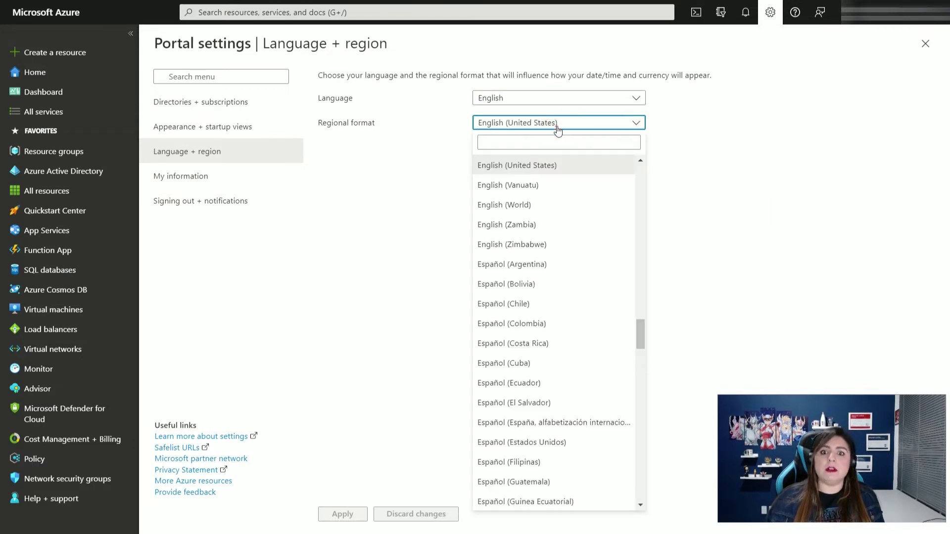
pyautogui.click(556, 124)
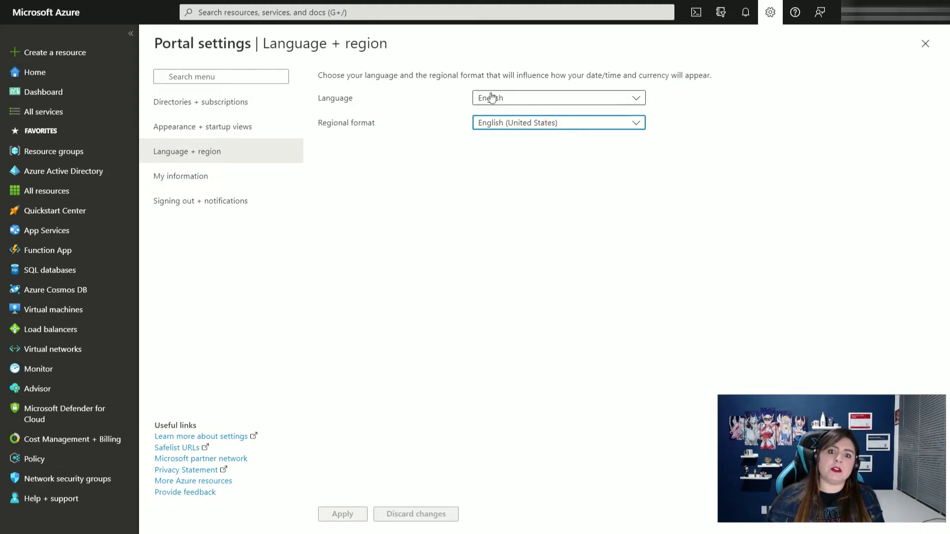
pyautogui.click(590, 122)
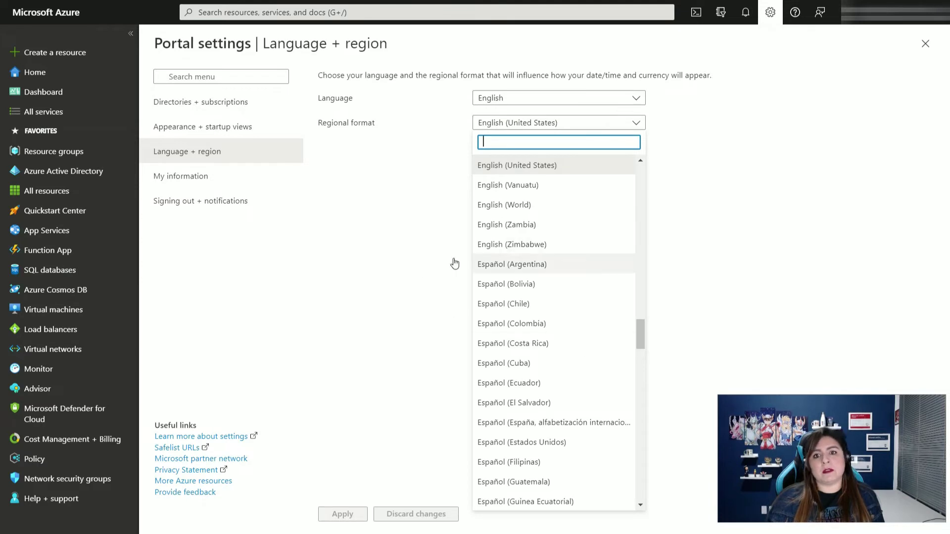
pyautogui.click(393, 348)
pyautogui.click(393, 348)
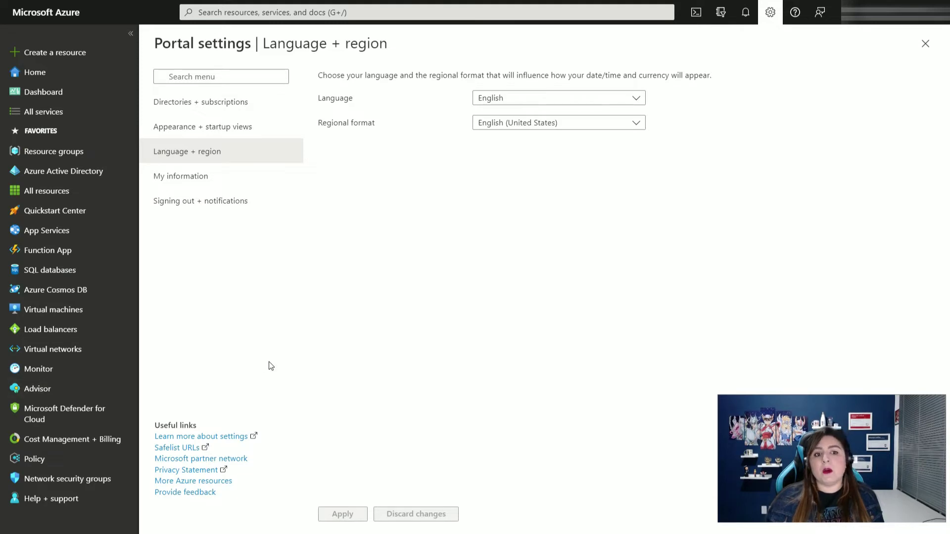
# Open Cloud Shell over My Dashboard and read its notice about mounting storage.
pyautogui.click(696, 22)
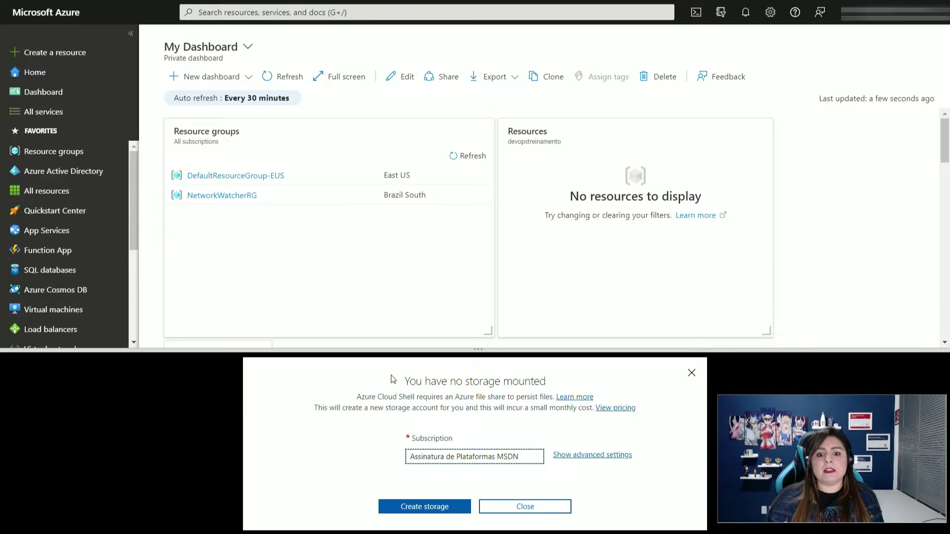
pyautogui.moveTo(396, 379); pyautogui.dragTo(562, 383)
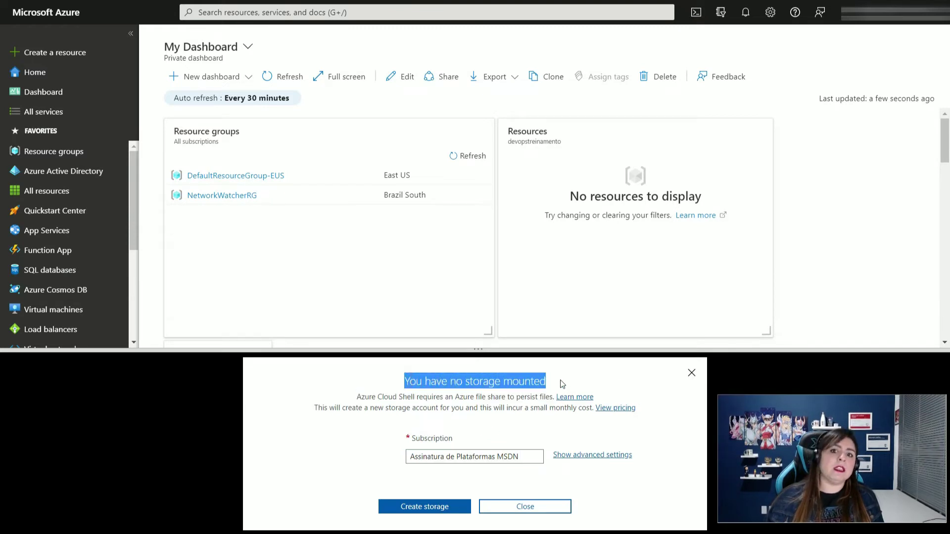
pyautogui.moveTo(353, 396); pyautogui.dragTo(589, 402)
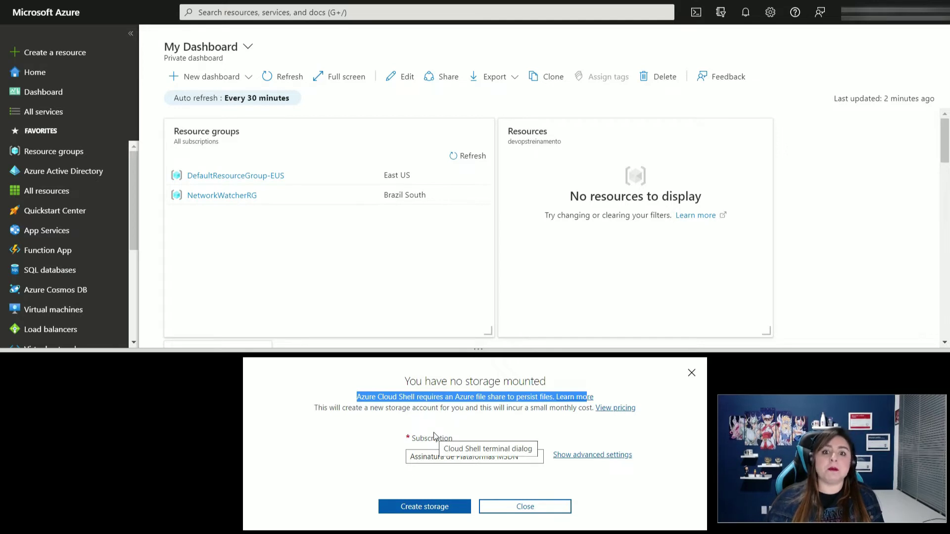
pyautogui.click(397, 444)
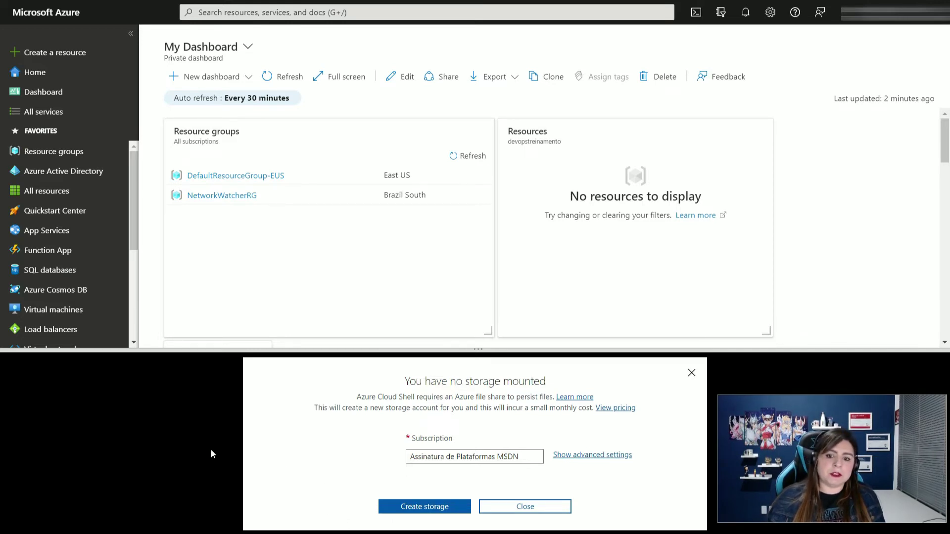
# Show the advanced storage settings for Cloud Shell and review the available regions.
pyautogui.click(587, 455)
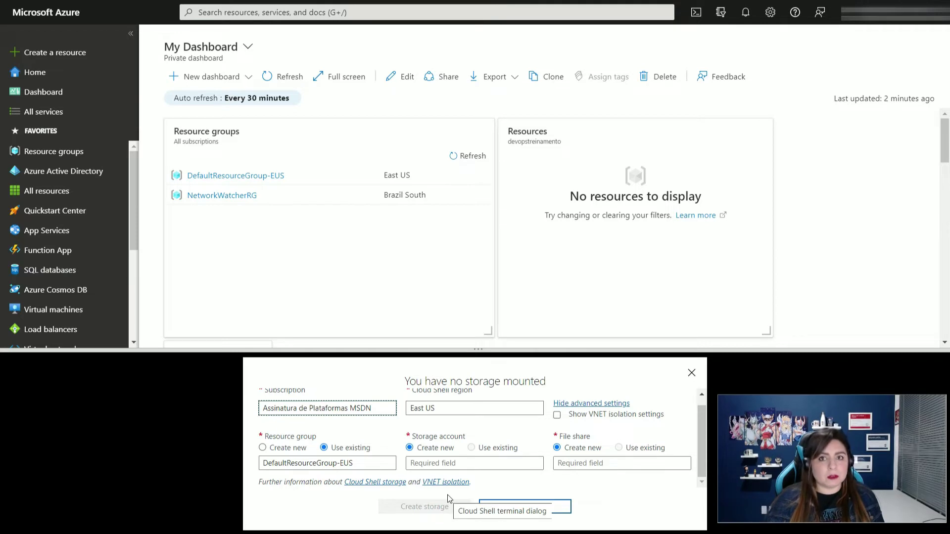
pyautogui.scroll(1, 458, 407)
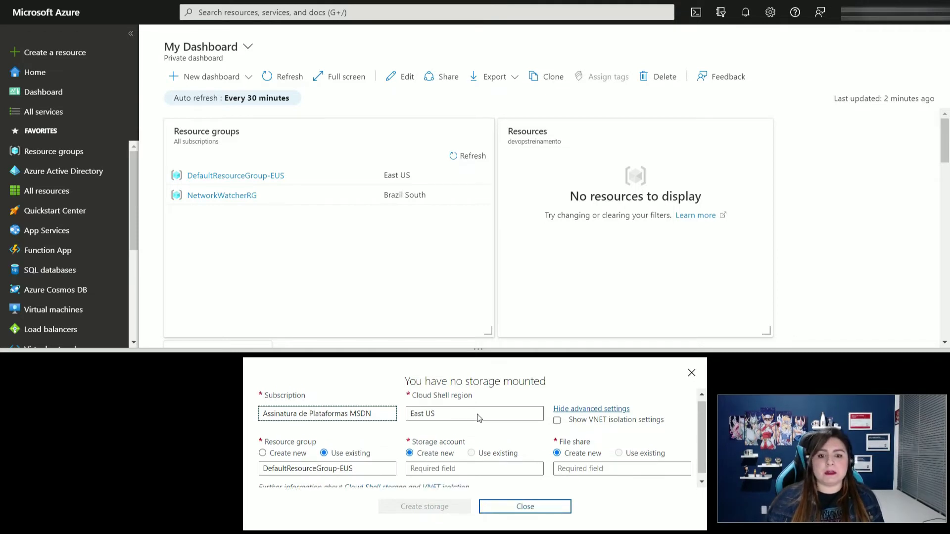
pyautogui.click(445, 417)
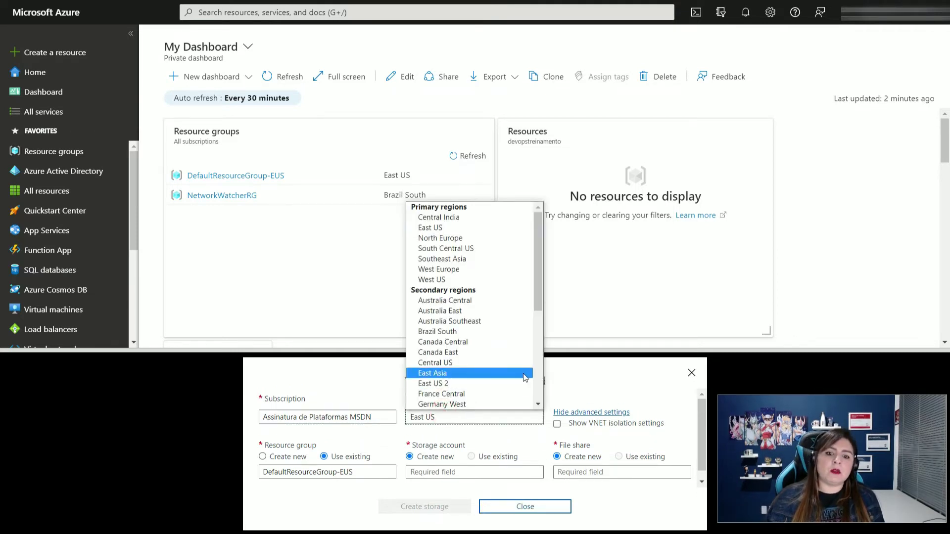
pyautogui.click(629, 402)
# Show the VNET isolation settings to examine their fields, and hide them again.
pyautogui.scroll(-1, 640, 433)
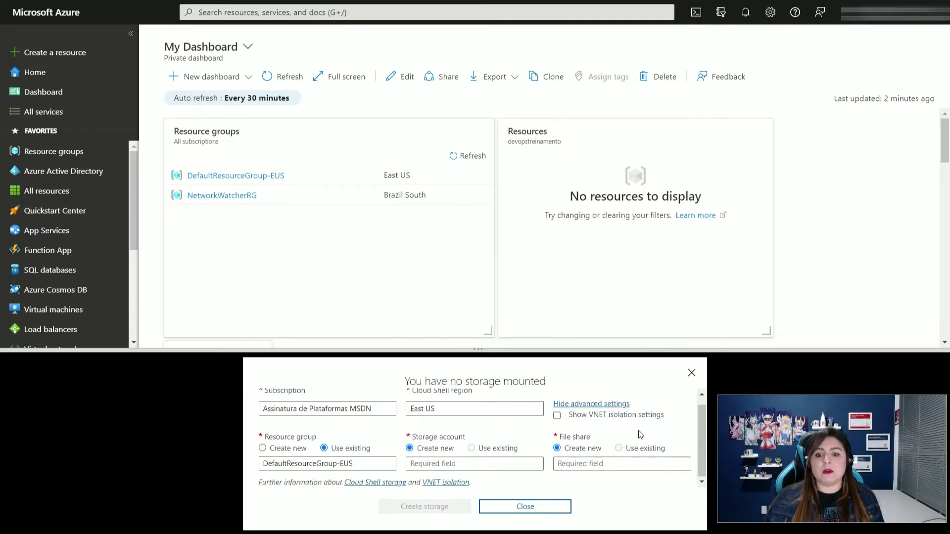
pyautogui.click(557, 415)
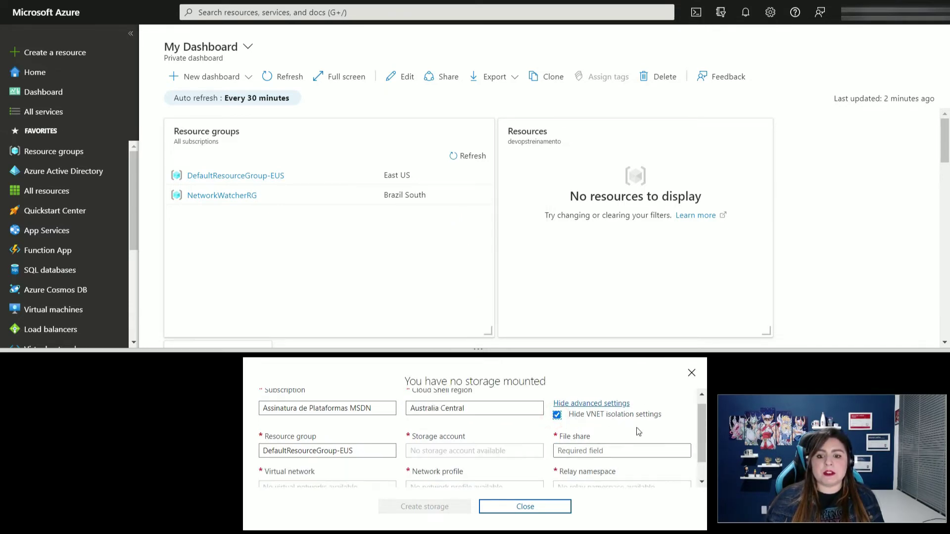
pyautogui.click(557, 415)
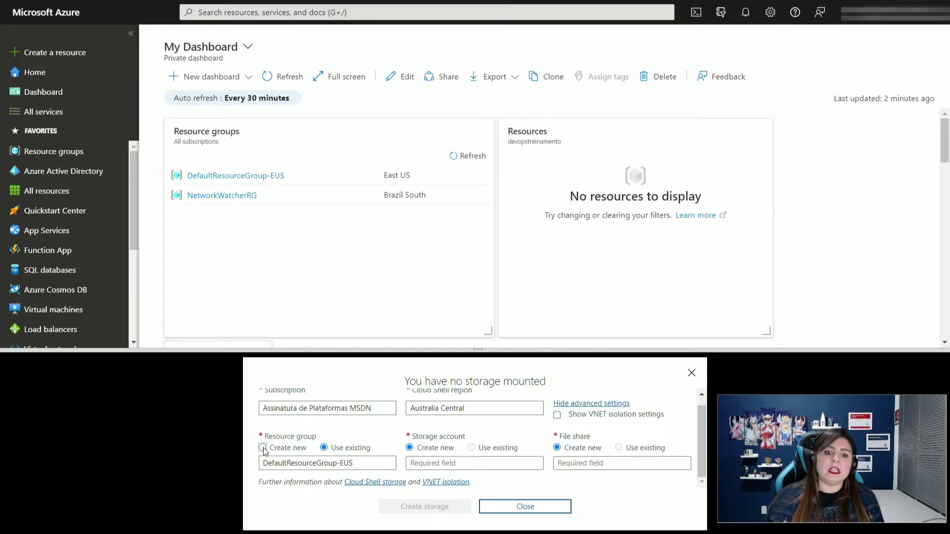
# Compare the new and existing resource group options and view the existing groups, leaving DefaultResourceGroup-EUS selected.
pyautogui.click(262, 448)
pyautogui.click(323, 448)
pyautogui.click(368, 472)
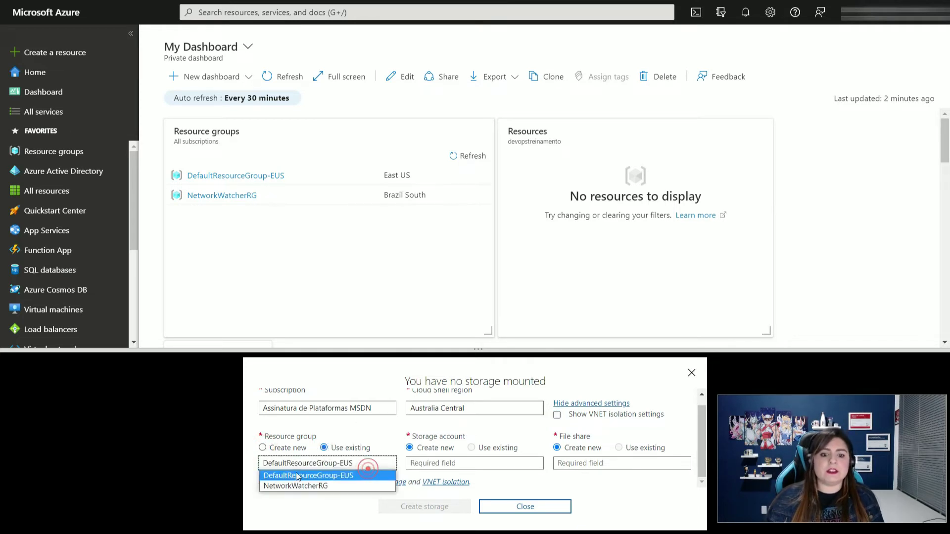
pyautogui.click(378, 439)
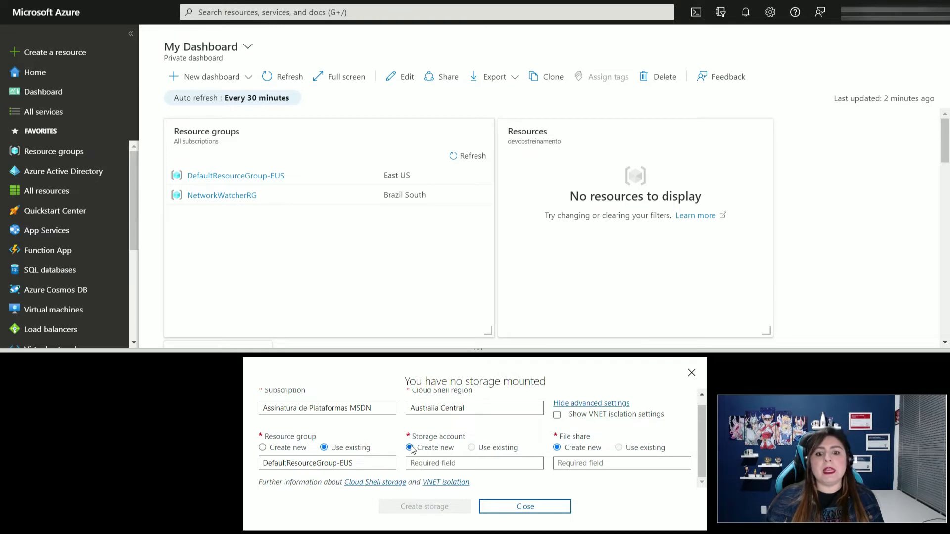
# Check the storage account options for creating a new account or using an existing one, leaving the name empty.
pyautogui.click(477, 448)
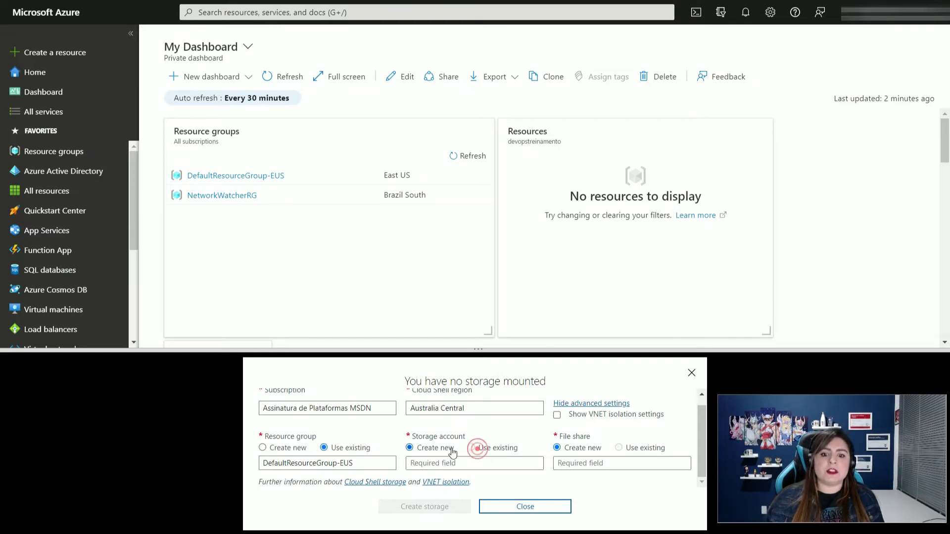
pyautogui.click(477, 449)
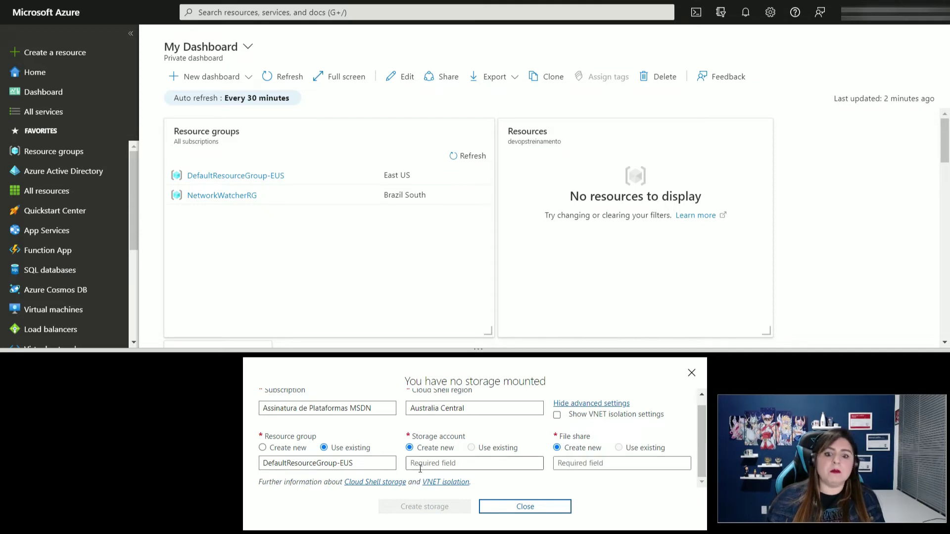
pyautogui.click(444, 463)
pyautogui.click(634, 498)
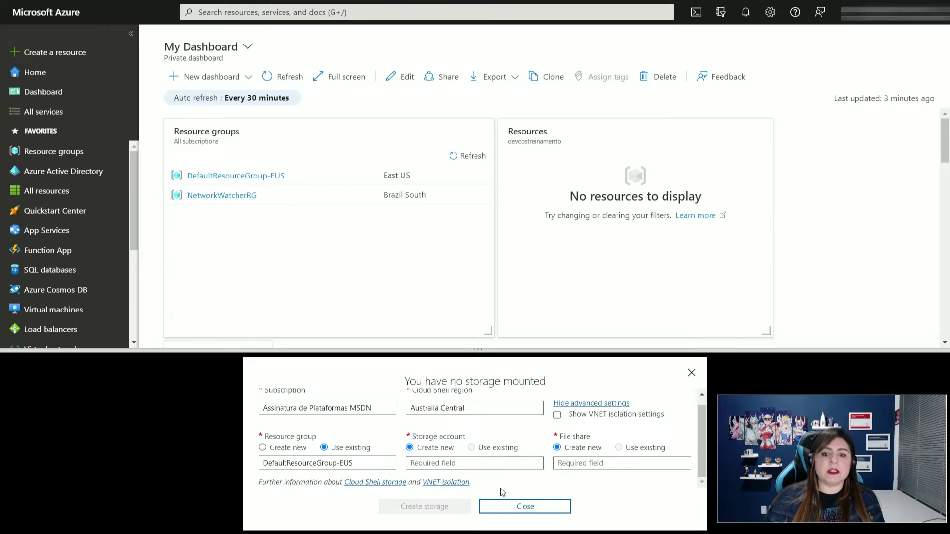
# Close the advanced storage settings, reopen Cloud Shell, and create its storage with the default options under the Assinatura de Plataformas MSDN subscription.
pyautogui.click(523, 506)
pyautogui.click(698, 22)
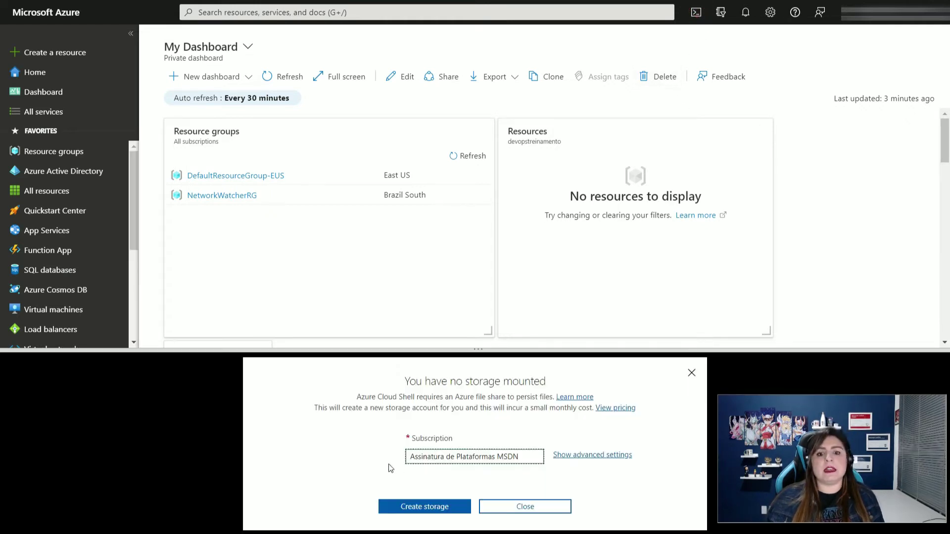
pyautogui.click(444, 507)
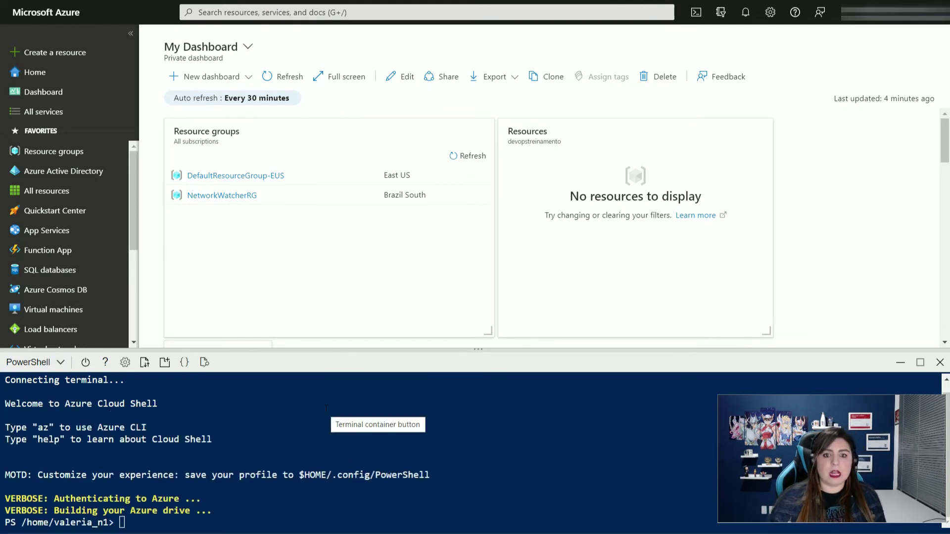
# Enlarge the Cloud Shell pane to fill the portal page and start a new PowerShell session.
pyautogui.click(289, 350)
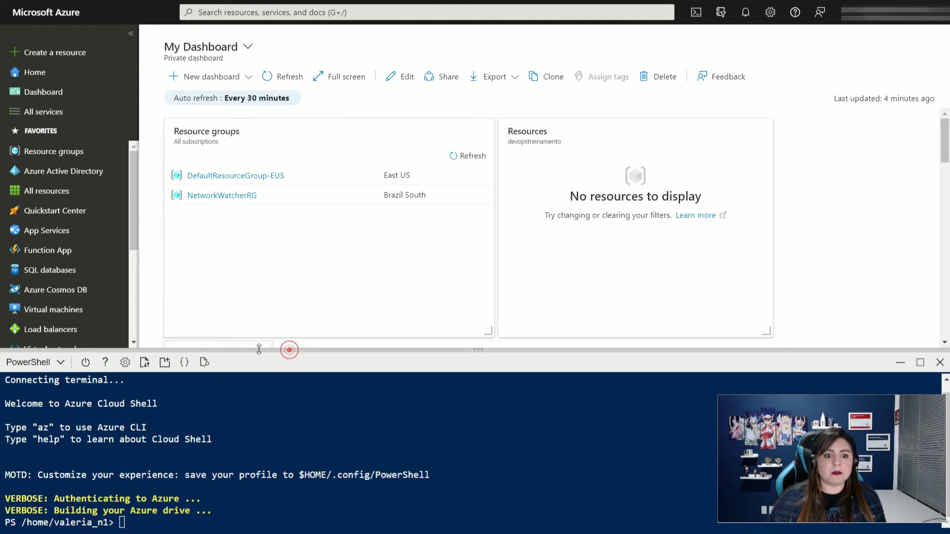
pyautogui.moveTo(239, 348); pyautogui.dragTo(266, 79)
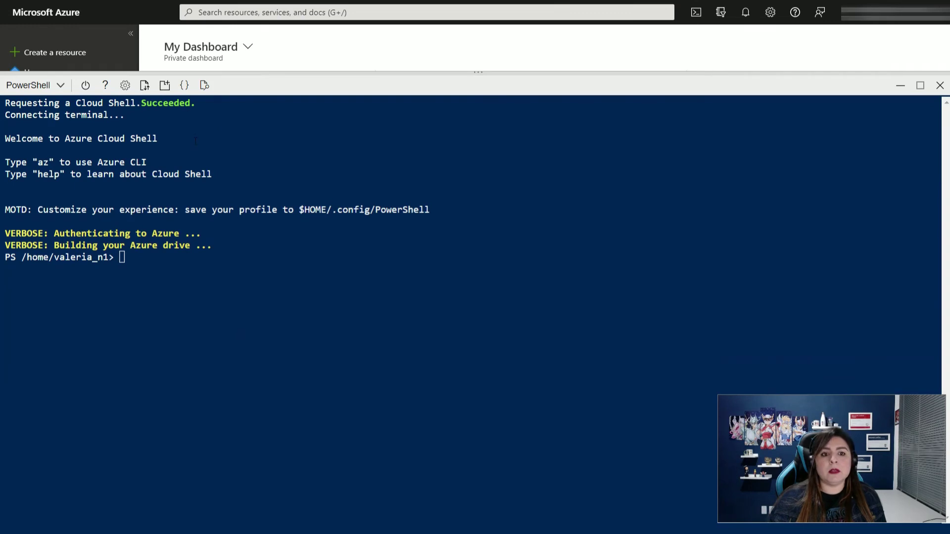
pyautogui.click(166, 90)
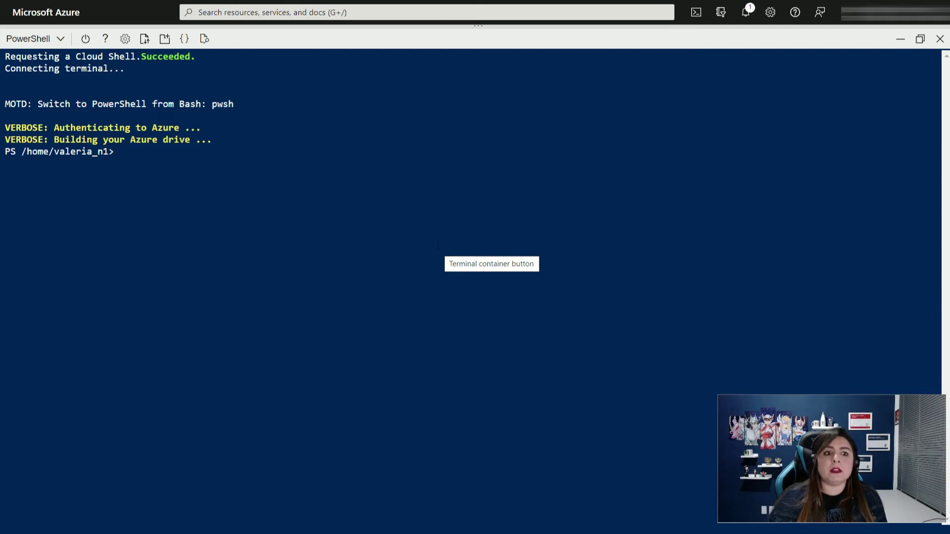
# View the available shell types, leaving PowerShell selected.
pyautogui.click(62, 39)
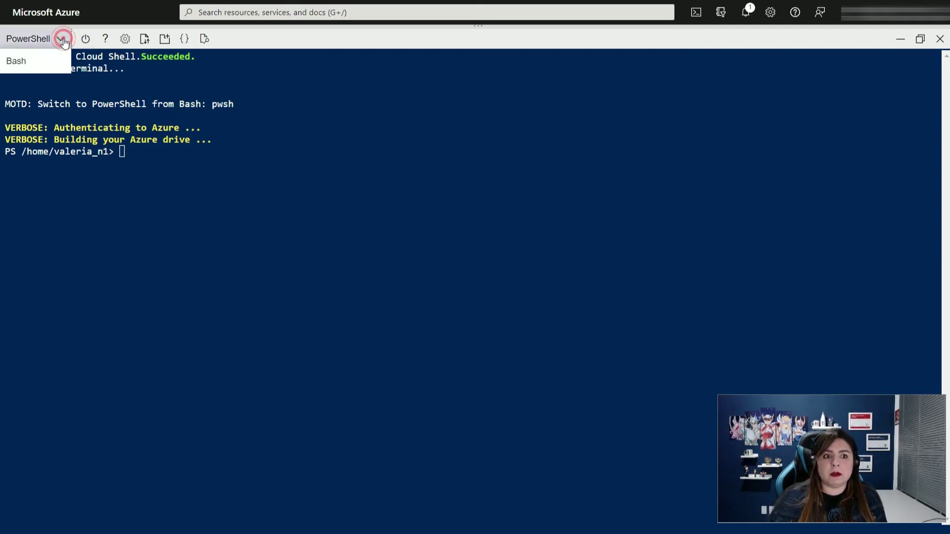
pyautogui.click(259, 234)
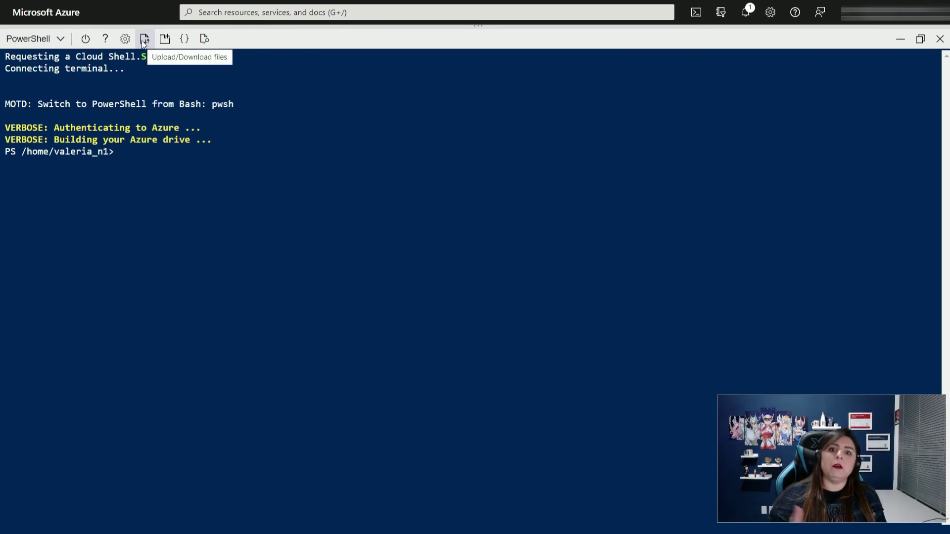
# Examine Cloud Shell's file transfer options: show the upload file picker, dismiss it without choosing a file, and bring up the file download dialog.
pyautogui.click(144, 43)
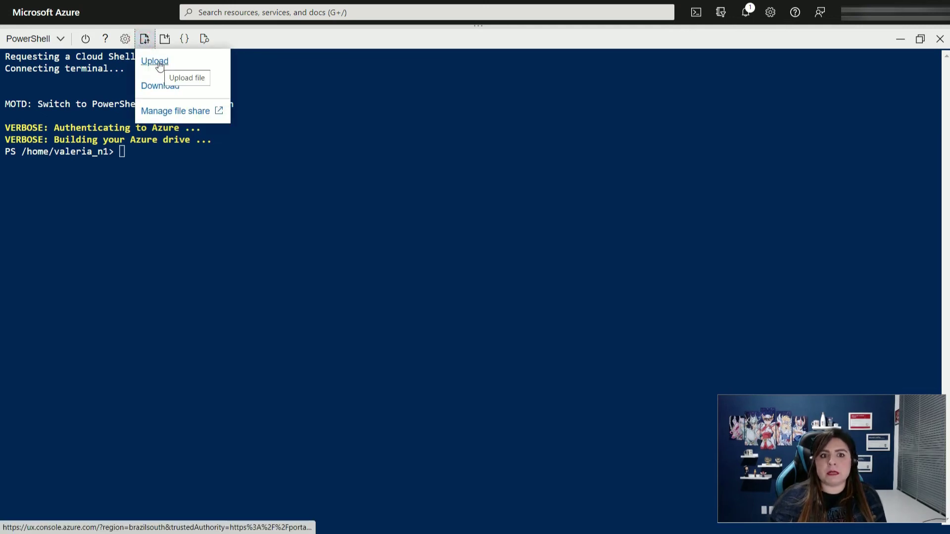
pyautogui.click(156, 62)
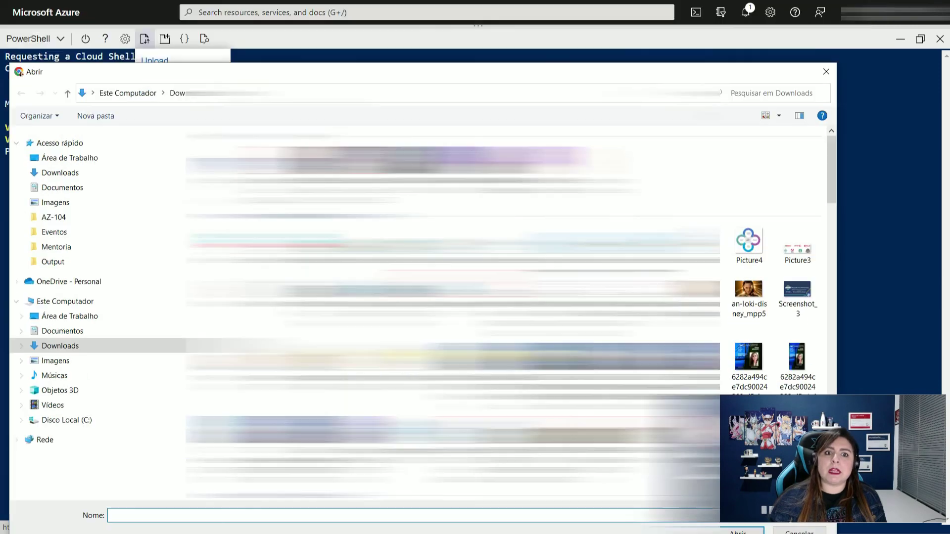
pyautogui.moveTo(396, 72); pyautogui.dragTo(412, 455)
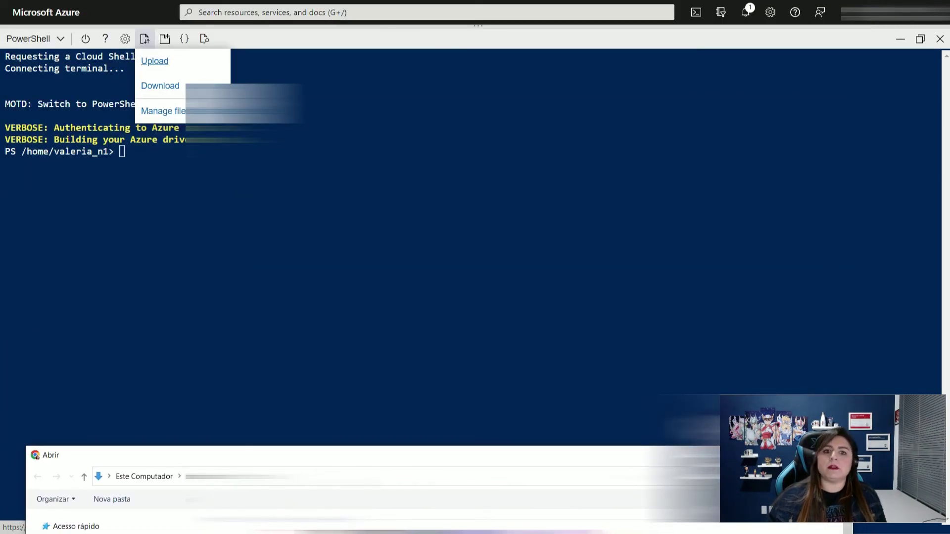
pyautogui.moveTo(412, 456); pyautogui.dragTo(412, 15)
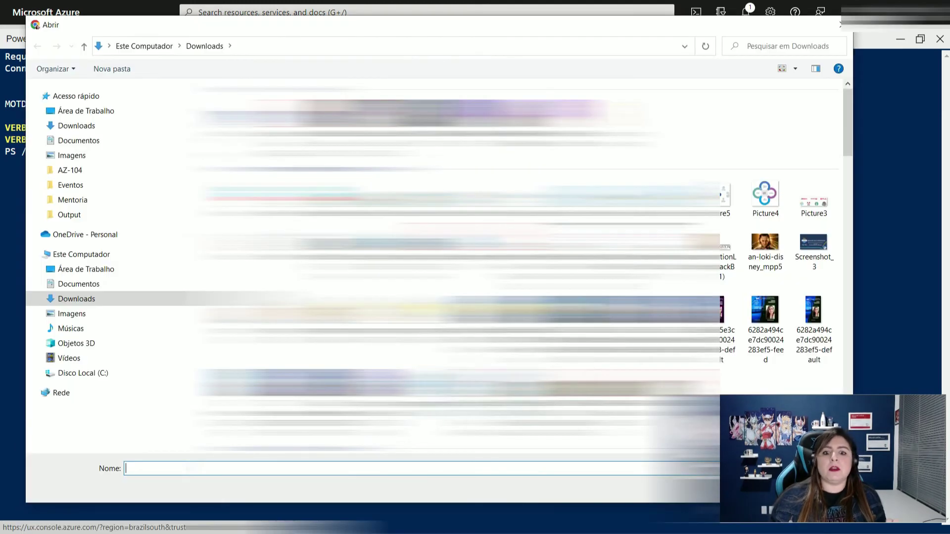
pyautogui.click(838, 22)
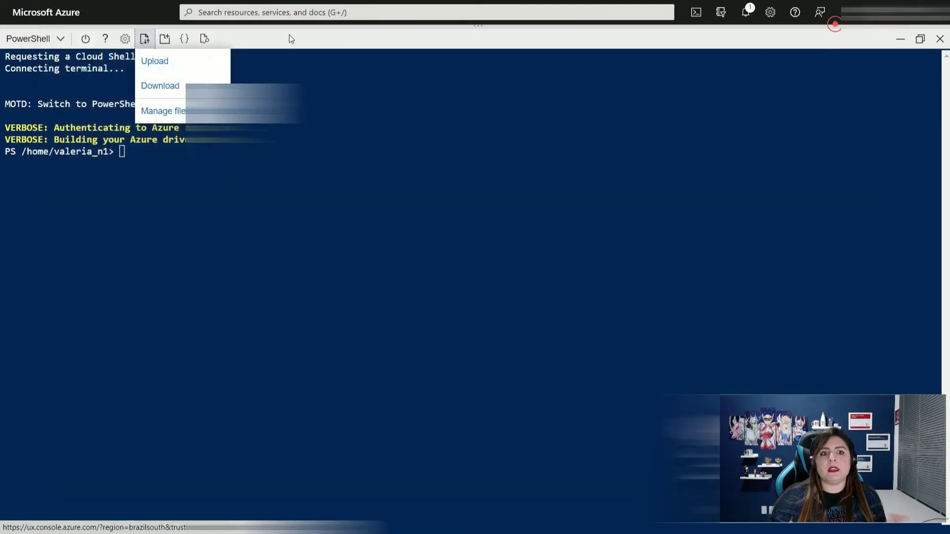
pyautogui.click(160, 87)
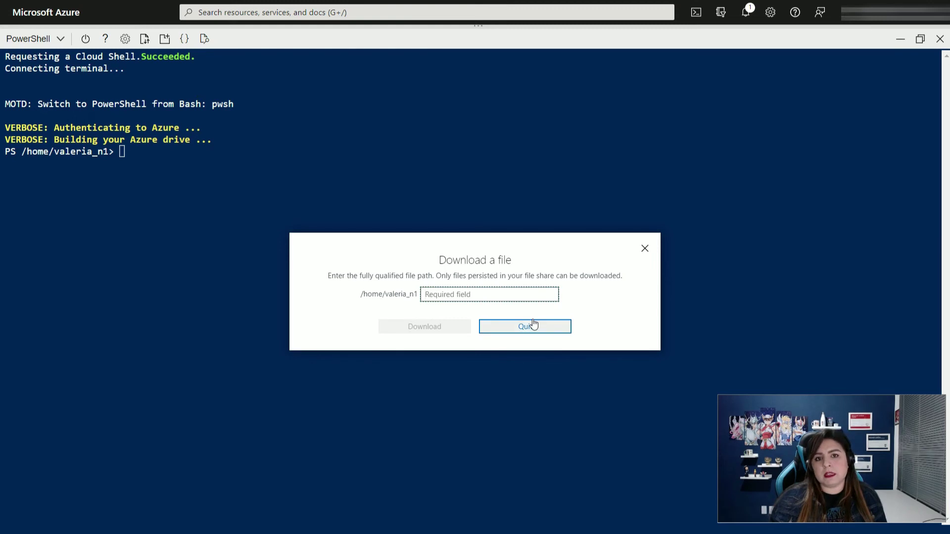